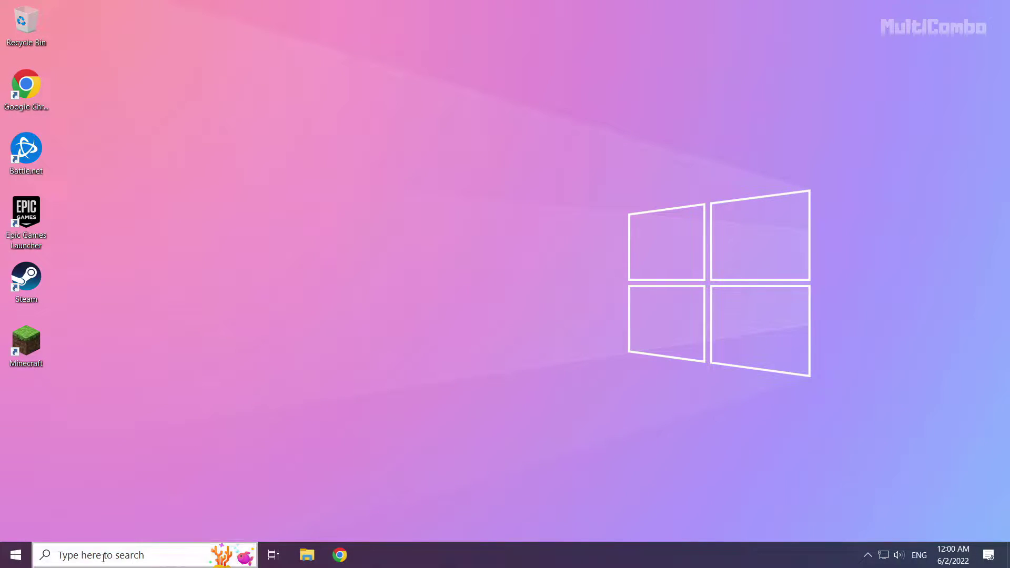
- Search Windows for 'cmd' and show the Command Prompt result's launch options
{"action": "left_click", "coordinate": [132, 555]}
{"action": "type", "text": "cmd"}
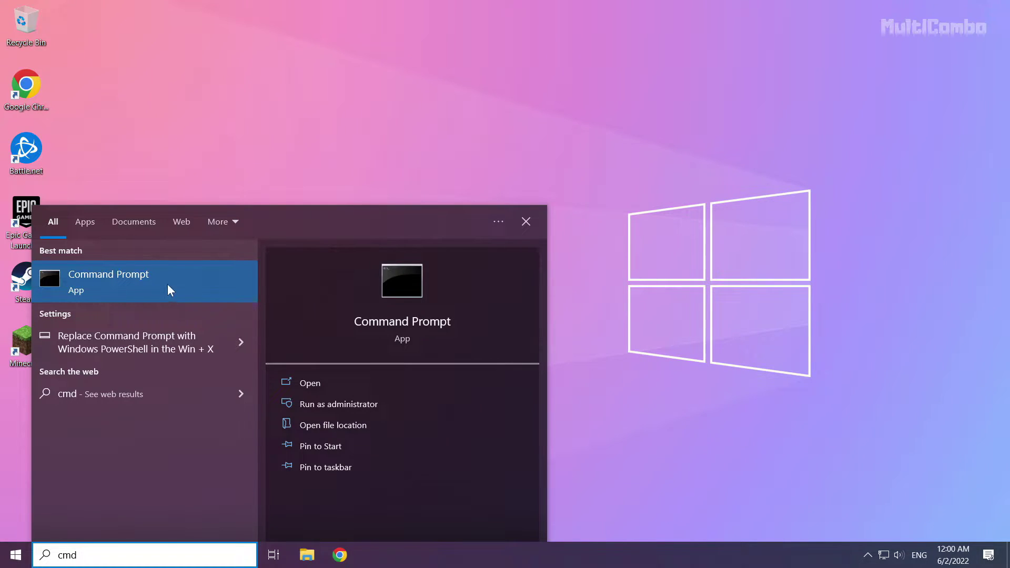
{"action": "right_click", "coordinate": [181, 276]}
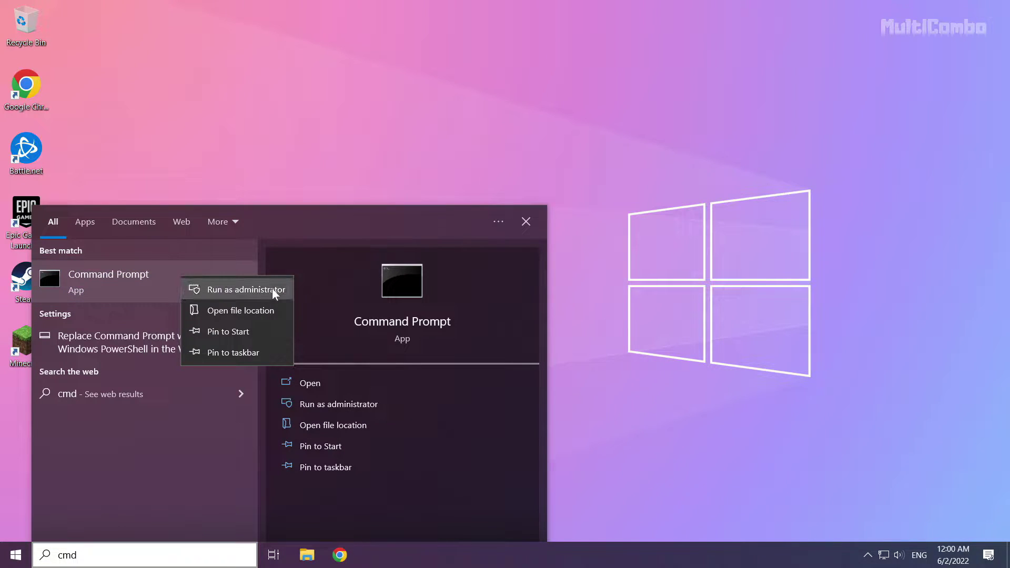
- Launch Command Prompt as administrator and run ipconfig /flushdns
{"action": "left_click", "coordinate": [237, 289]}
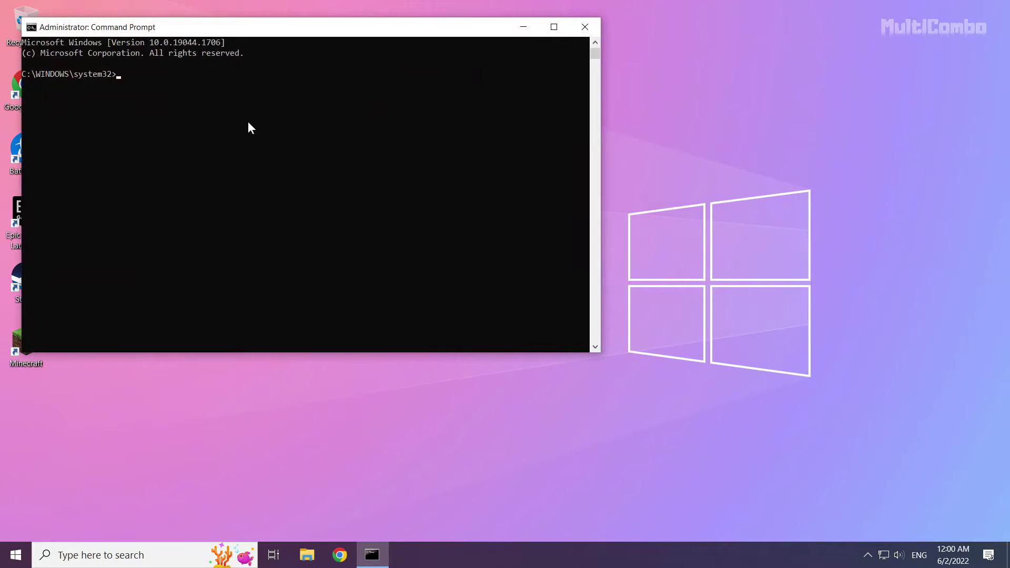
{"action": "left_click_drag", "start_coordinate": [245, 30], "coordinate": [444, 118]}
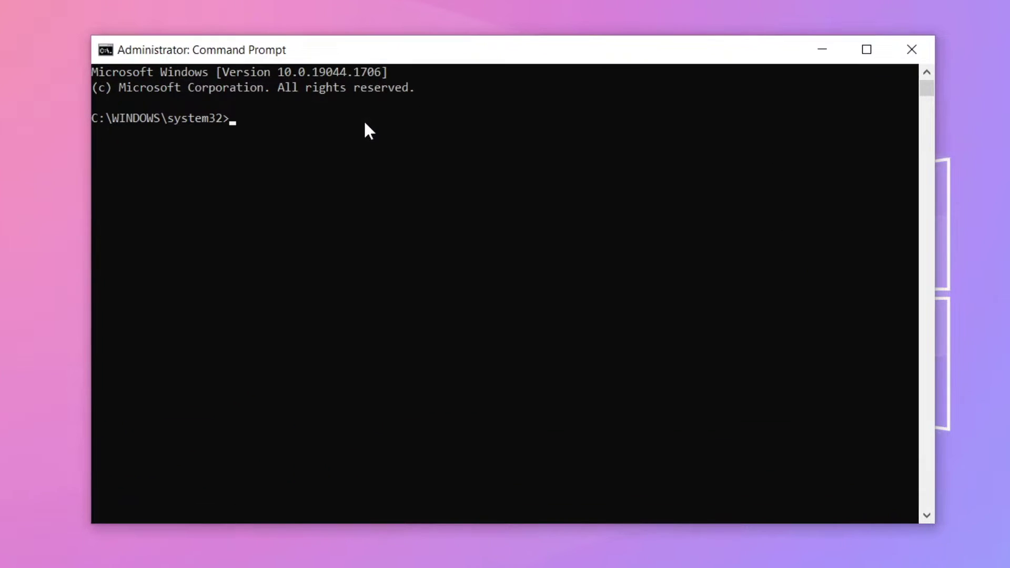
{"action": "type", "text": "ip"}
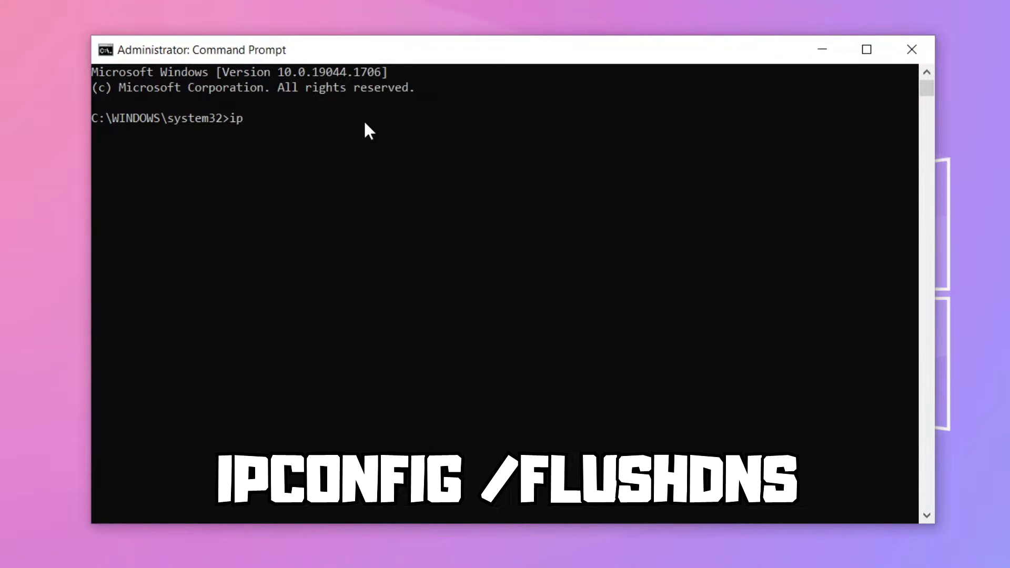
{"action": "type", "text": "config /flushdns"}
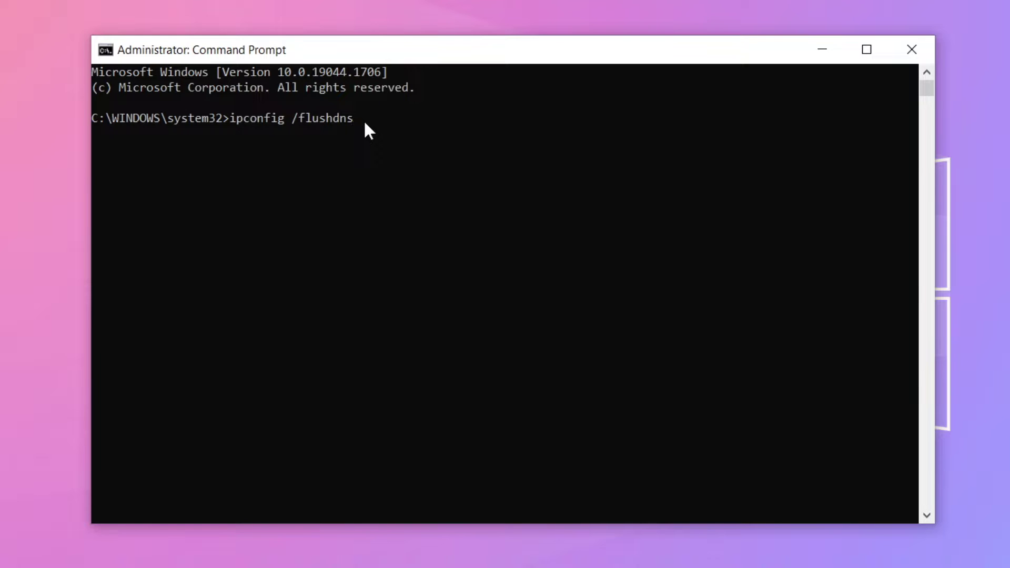
{"action": "key", "text": "Return"}
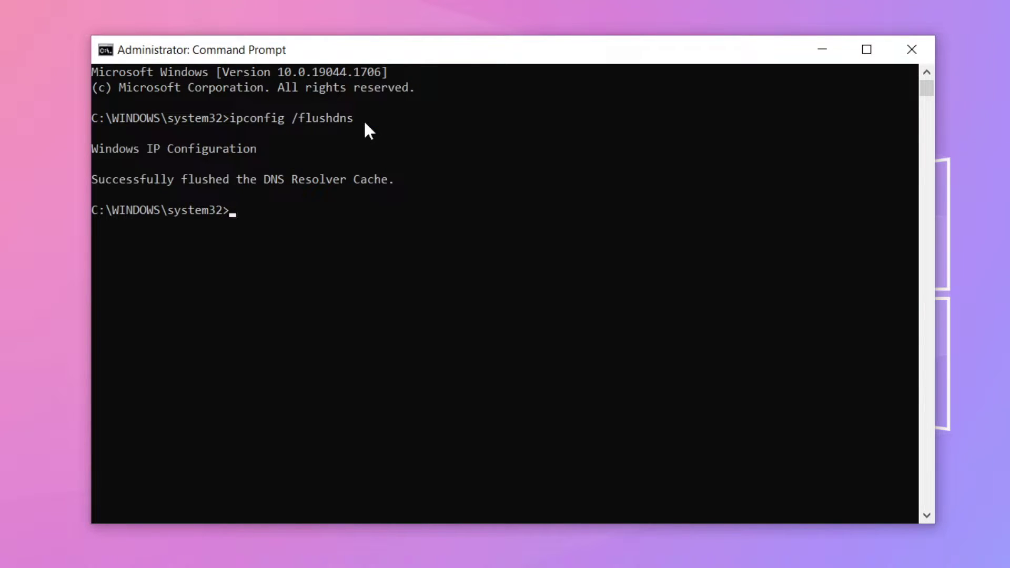
- Run netsh winsock reset, then close the prompt with exit
{"action": "type", "text": "nets"}
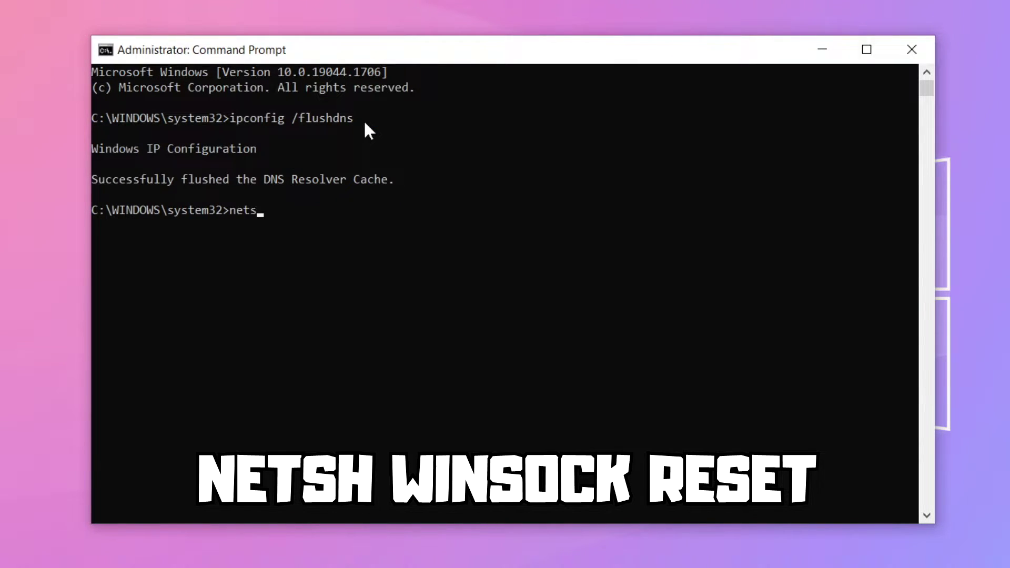
{"action": "type", "text": "h winsock reset"}
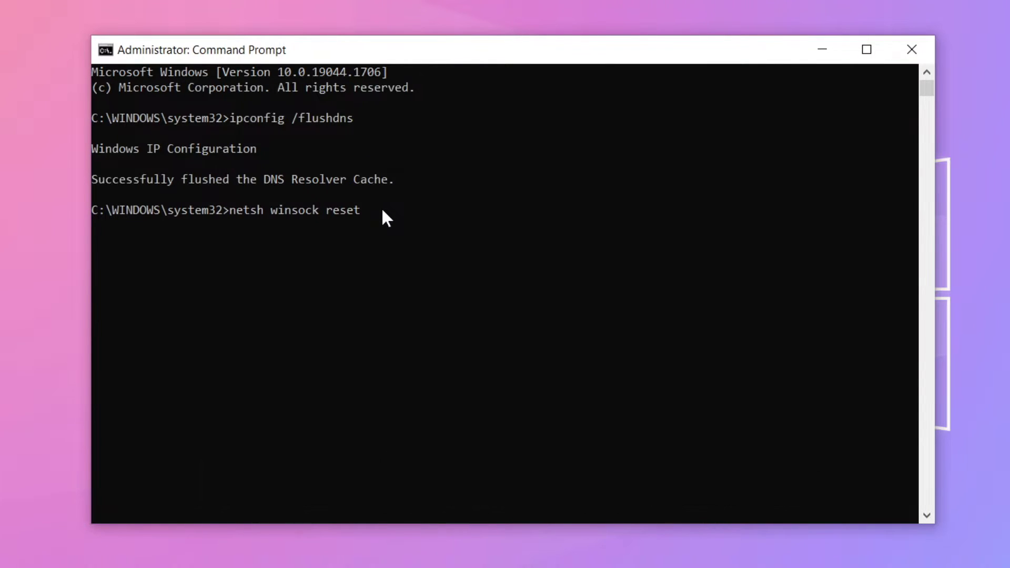
{"action": "key", "text": "Return"}
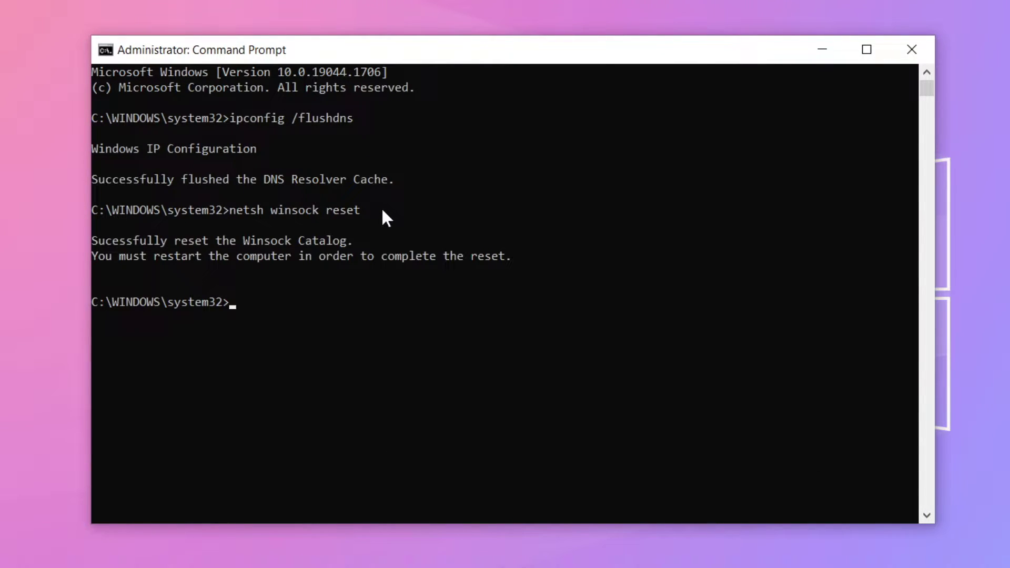
{"action": "type", "text": "e"}
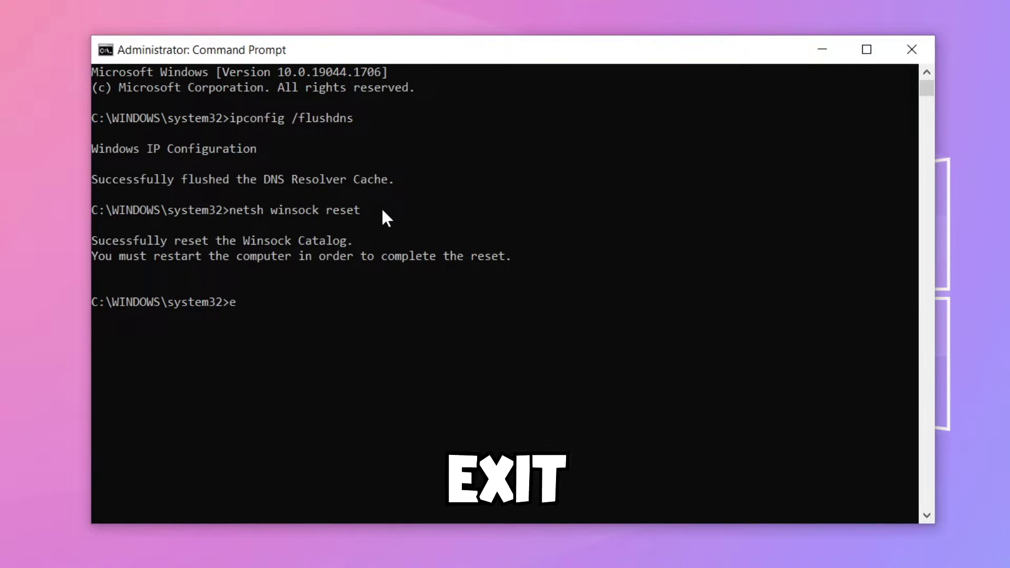
{"action": "type", "text": "xit"}
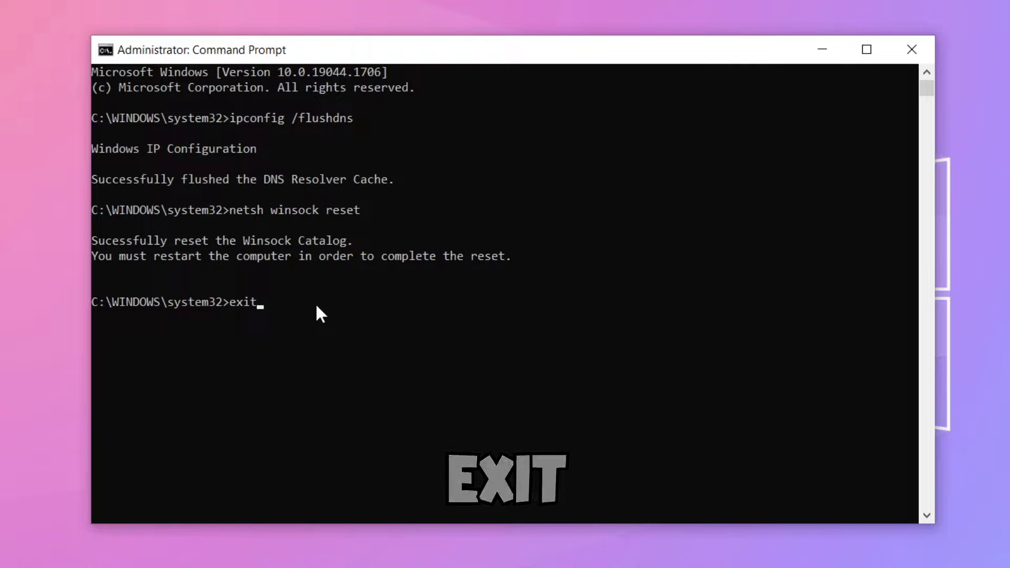
{"action": "key", "text": "Return"}
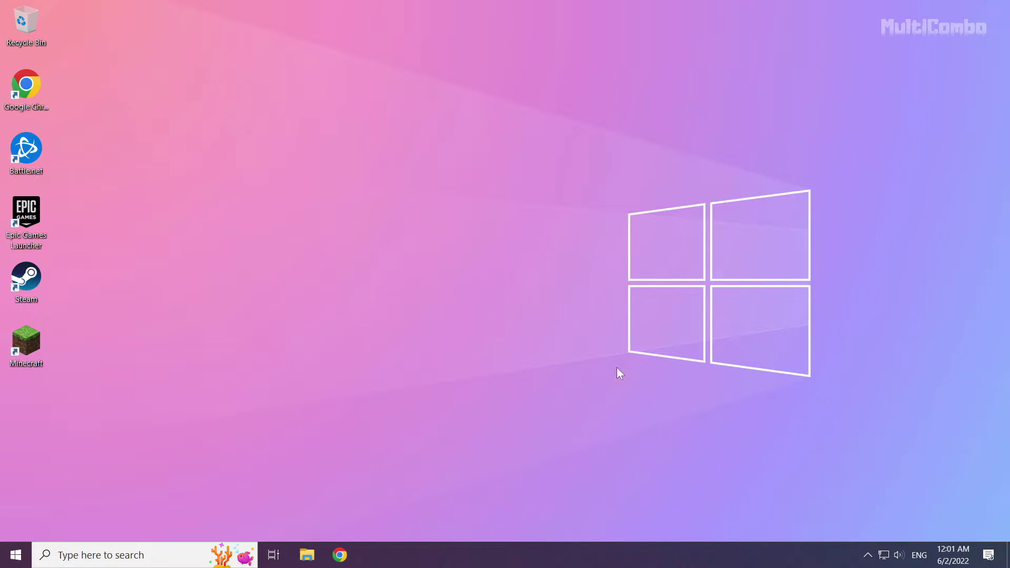
- Go from the network tray icon to Network Connections and show the Ethernet adapter's actions
{"action": "right_click", "coordinate": [884, 554]}
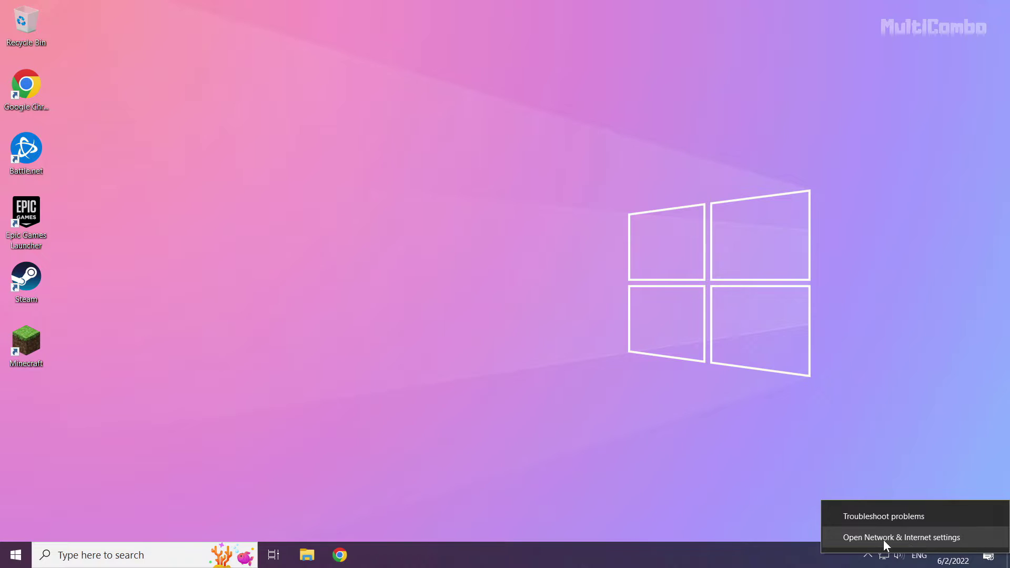
{"action": "left_click", "coordinate": [897, 539]}
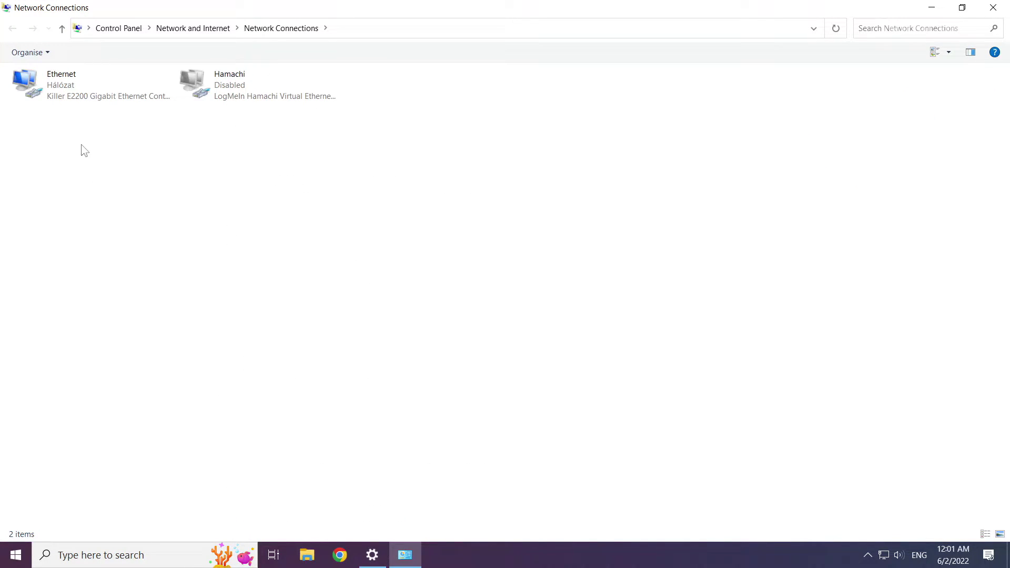
{"action": "left_click", "coordinate": [59, 92]}
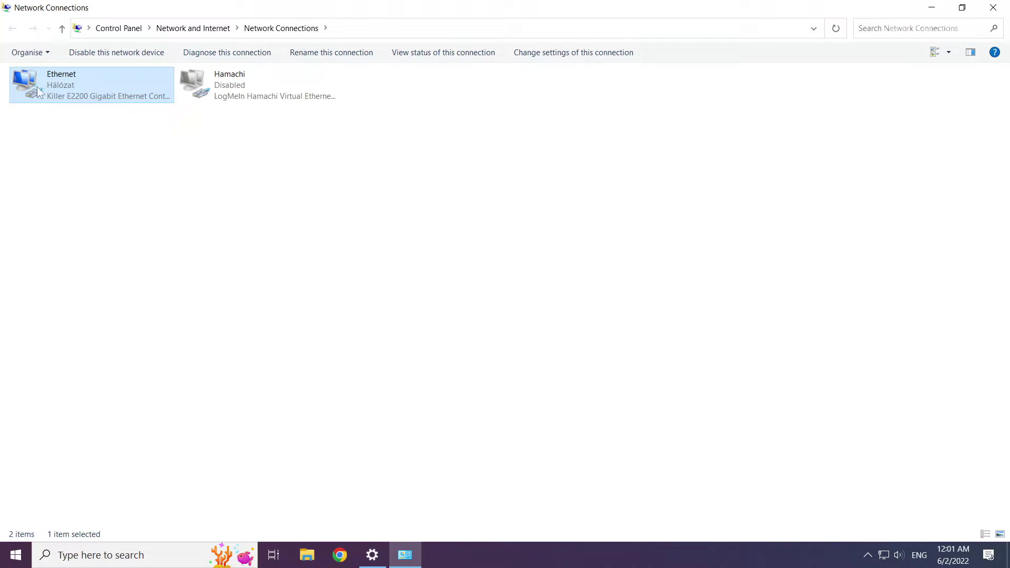
{"action": "right_click", "coordinate": [92, 81]}
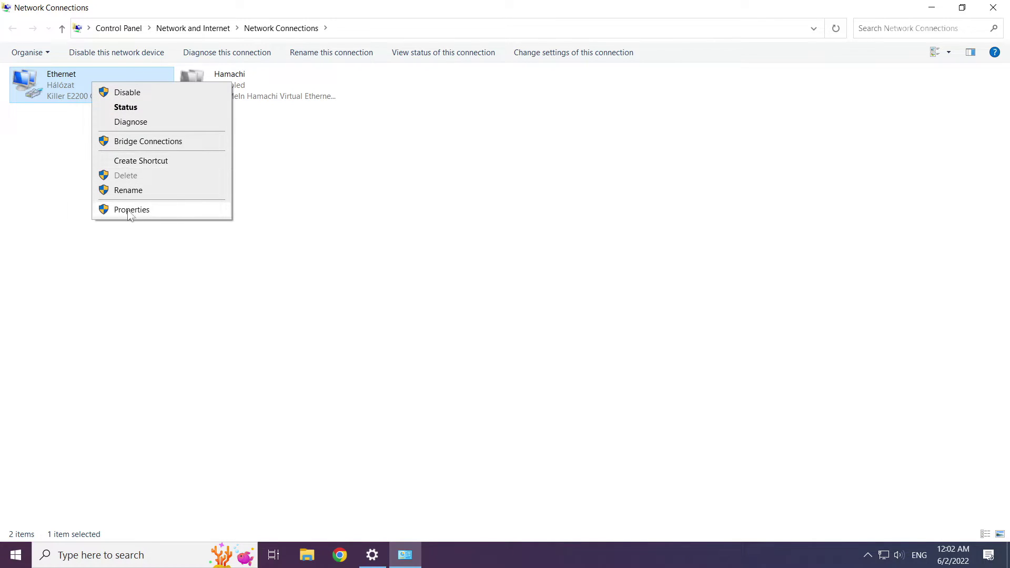
- Open Ethernet Properties and select Internet Protocol Version 4 (TCP/IPv4)
{"action": "left_click", "coordinate": [164, 215]}
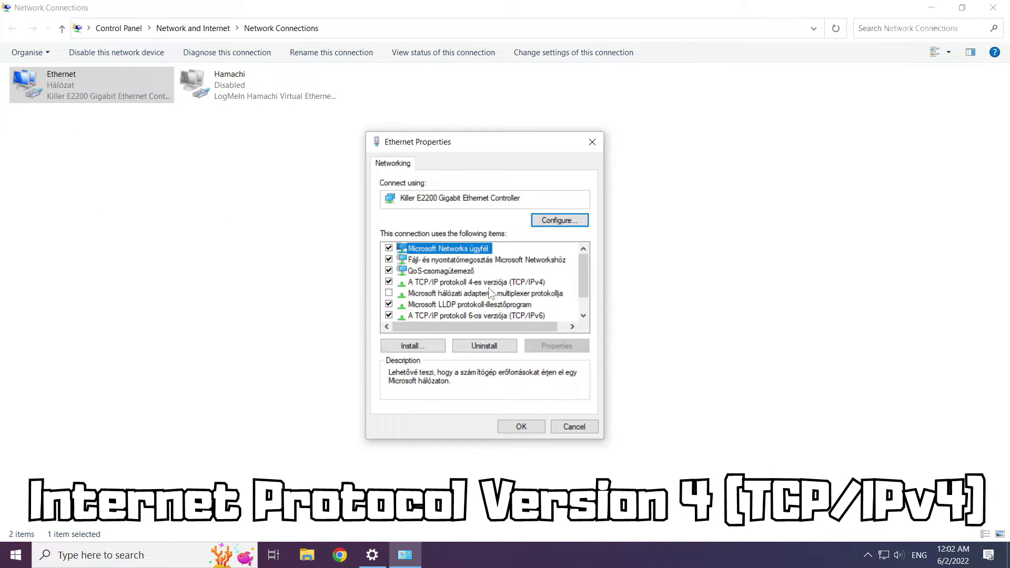
{"action": "left_click", "coordinate": [453, 284]}
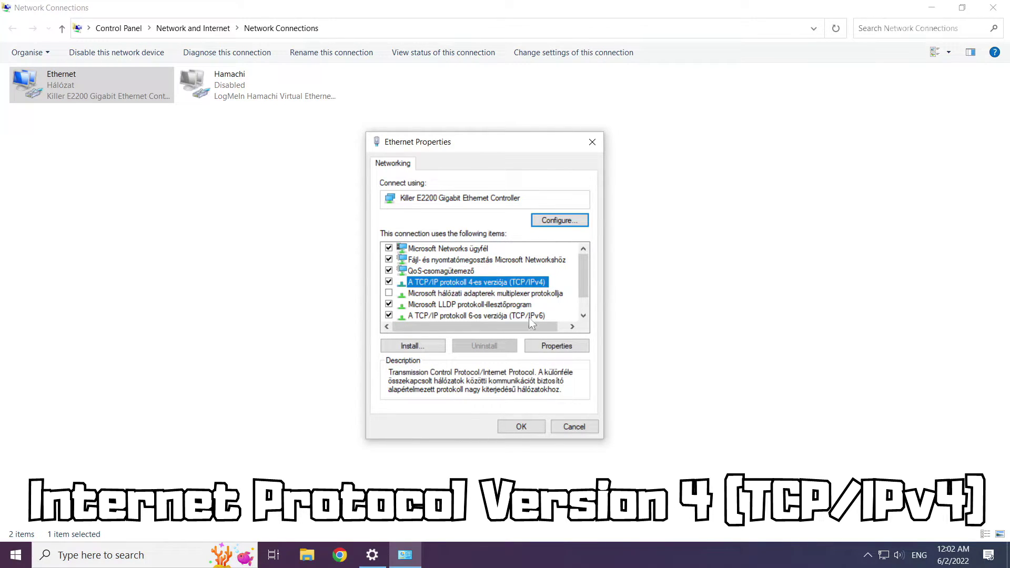
- Set IPv4 to preferred DNS 8.8.8.8 and alternate DNS 8.8.4.4, and confirm with OK
{"action": "left_click", "coordinate": [559, 347]}
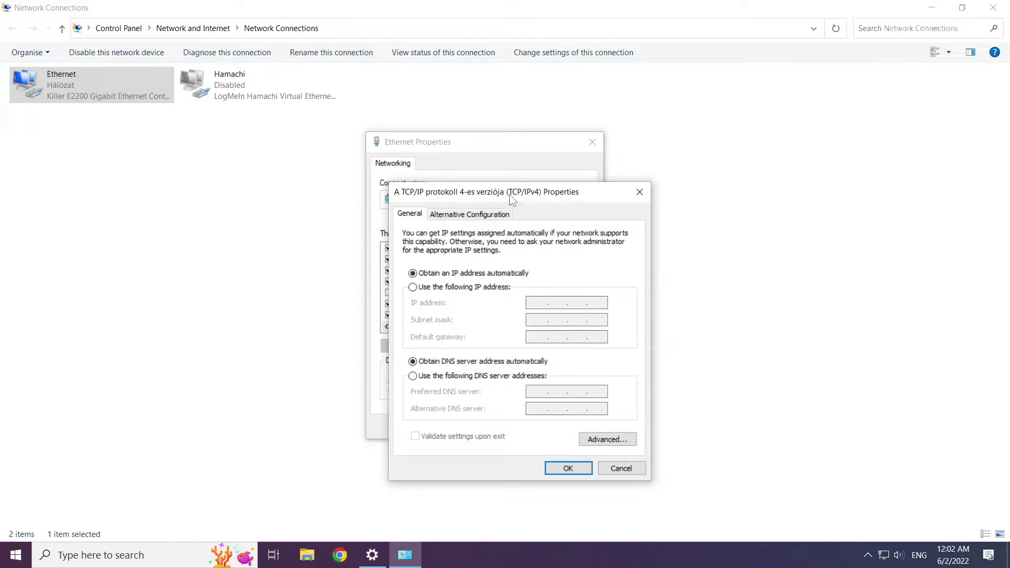
{"action": "left_click_drag", "start_coordinate": [509, 193], "coordinate": [475, 150]}
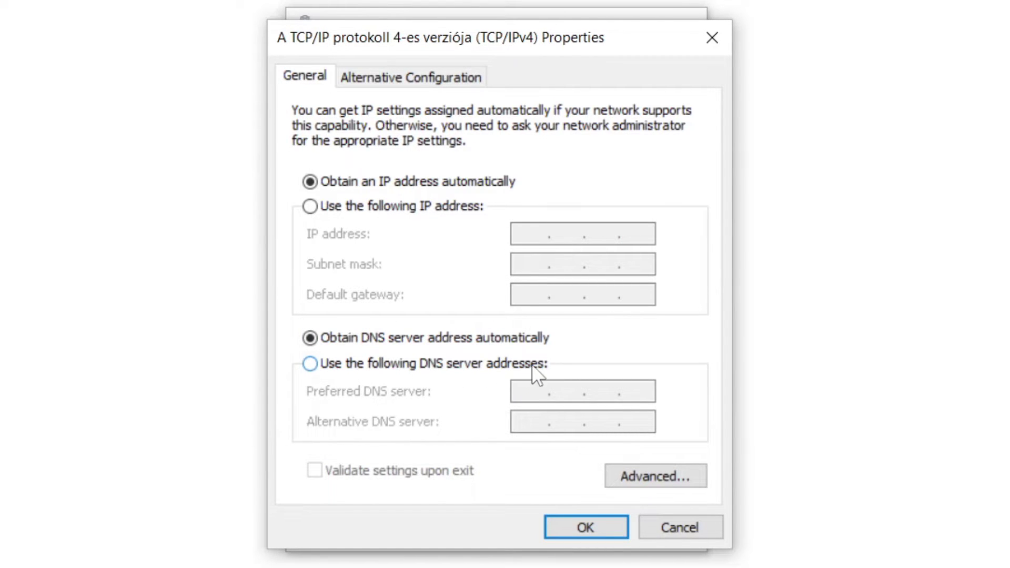
{"action": "left_click", "coordinate": [310, 363]}
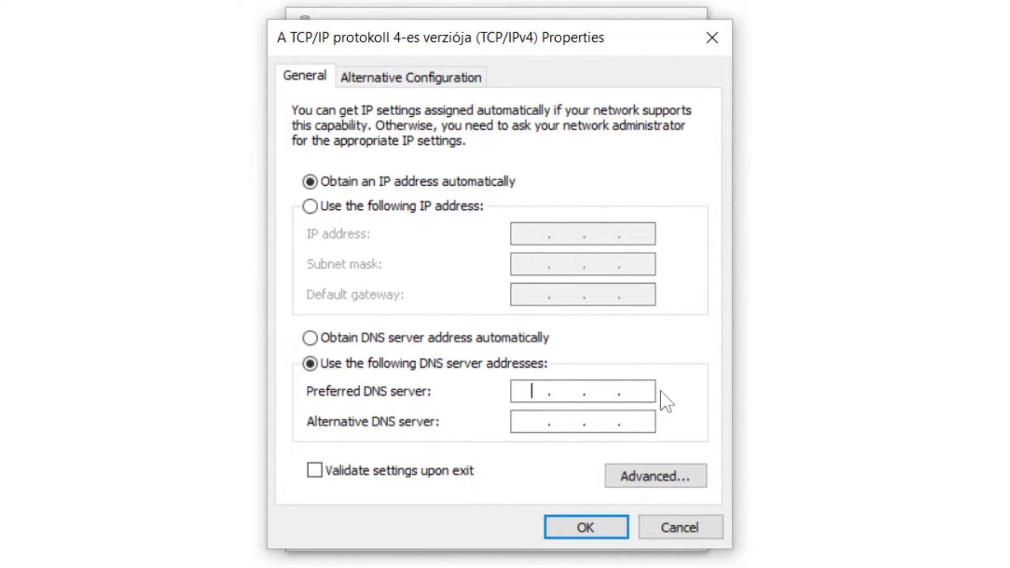
{"action": "type", "text": "8.8.8.8"}
{"action": "left_click", "coordinate": [536, 421]}
{"action": "type", "text": "8.8.4.4"}
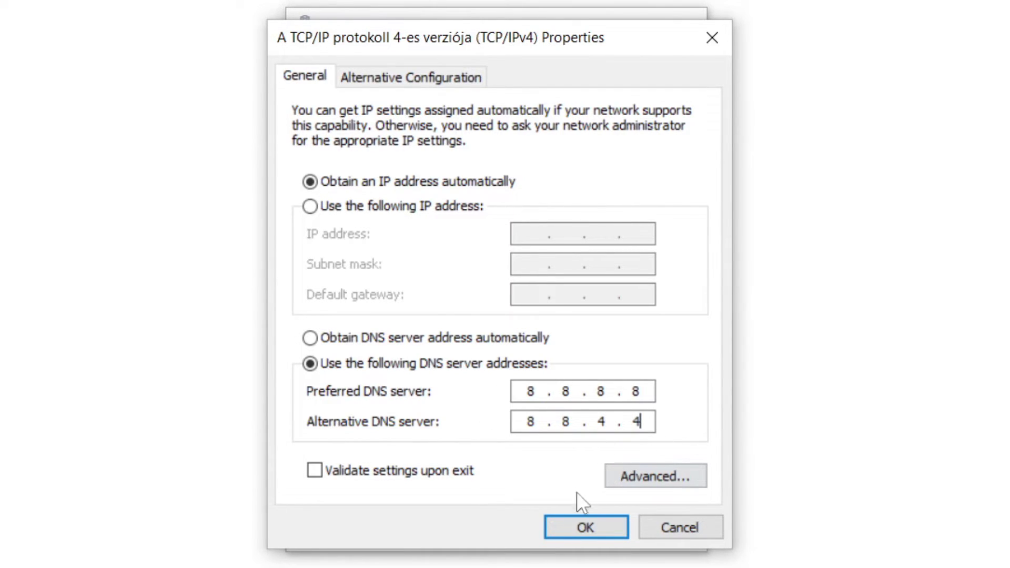
{"action": "left_click", "coordinate": [581, 530]}
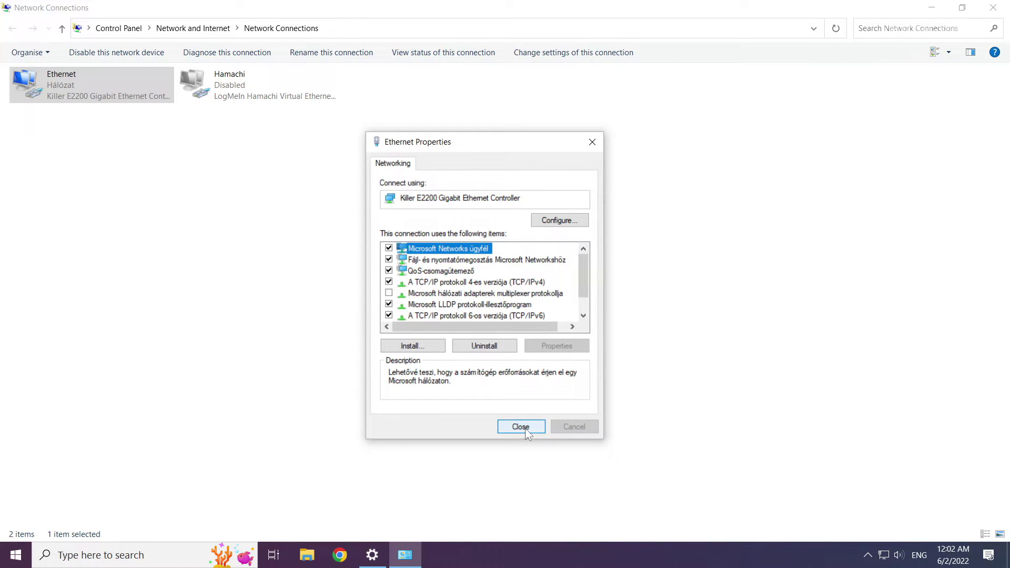
- Close Ethernet Properties, Network Connections and Settings, then show the Start power menu
{"action": "left_click", "coordinate": [520, 426]}
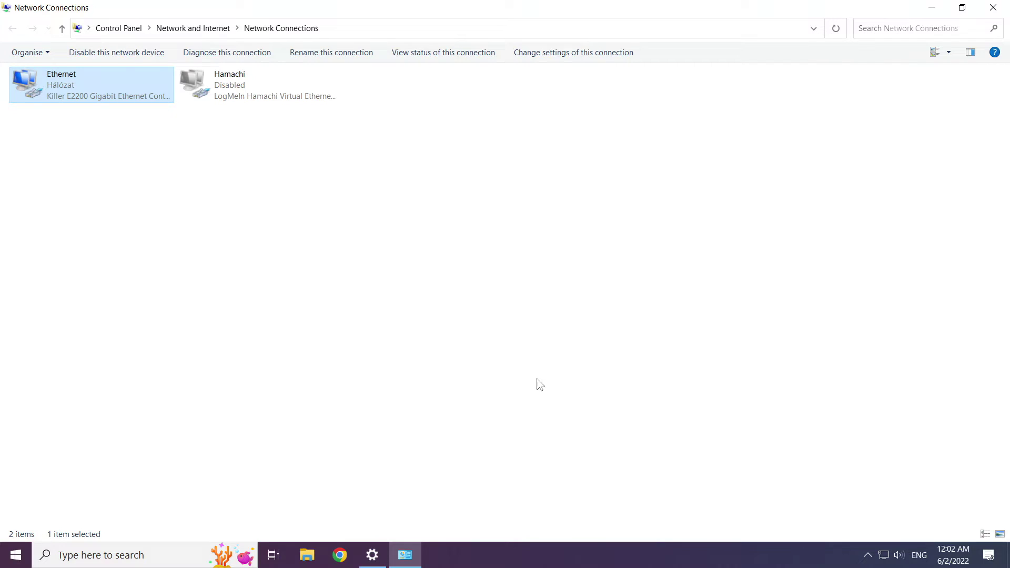
{"action": "left_click", "coordinate": [995, 10]}
{"action": "left_click", "coordinate": [995, 11]}
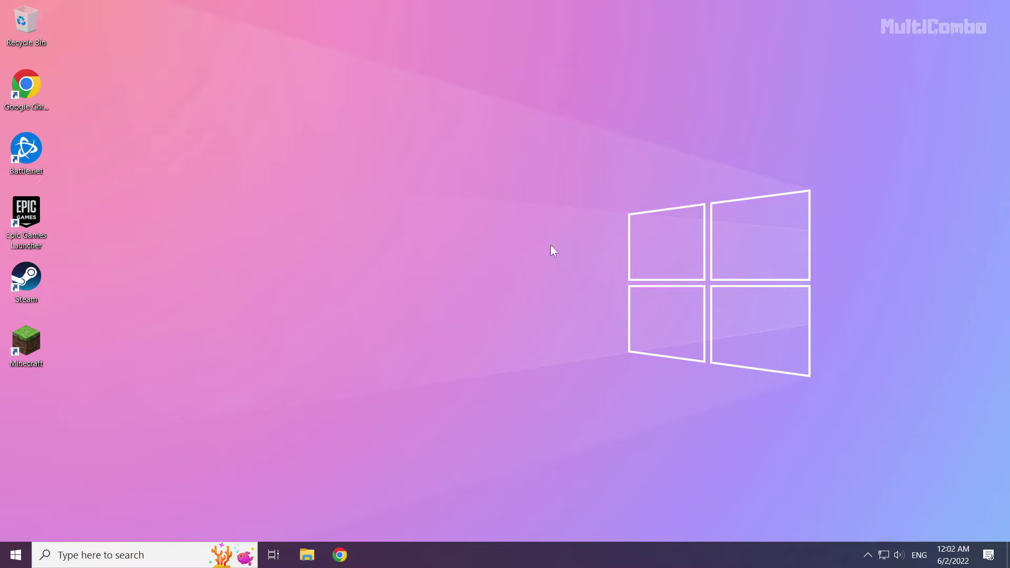
{"action": "left_click", "coordinate": [16, 554]}
{"action": "left_click", "coordinate": [15, 534]}
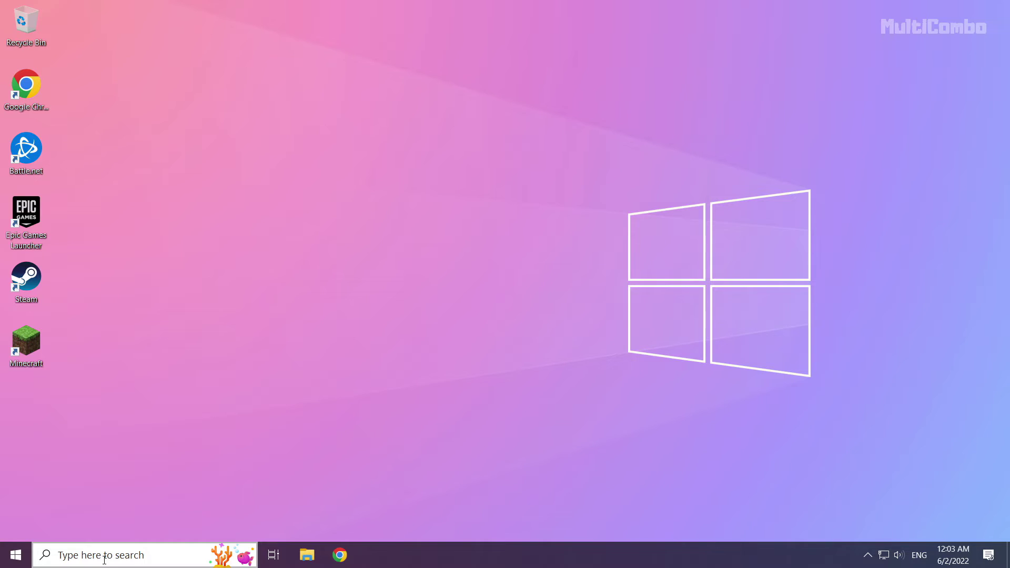
- Search for 'netowrk reset' and open the Network reset page in Settings
{"action": "left_click", "coordinate": [104, 558]}
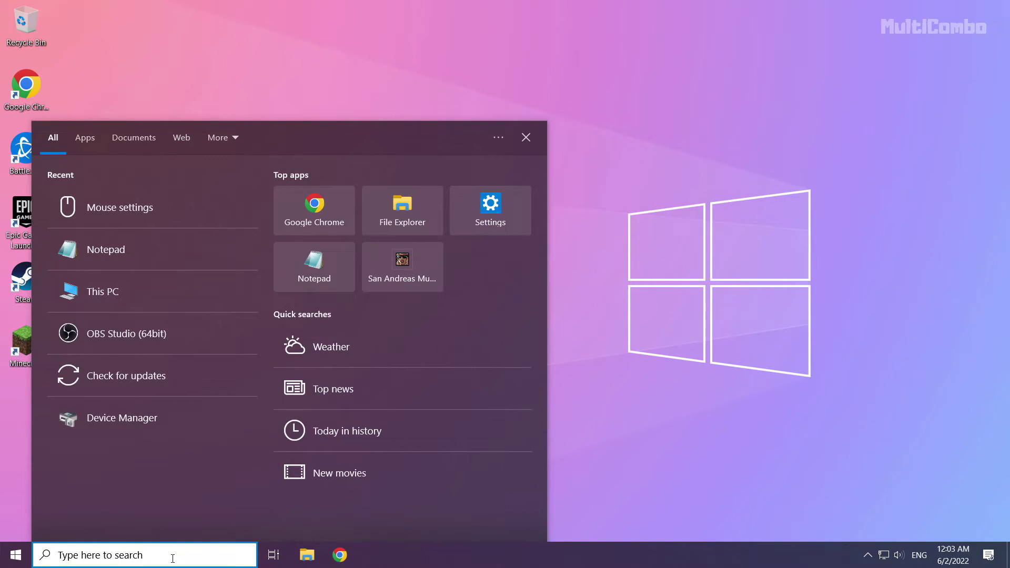
{"action": "type", "text": "neto"}
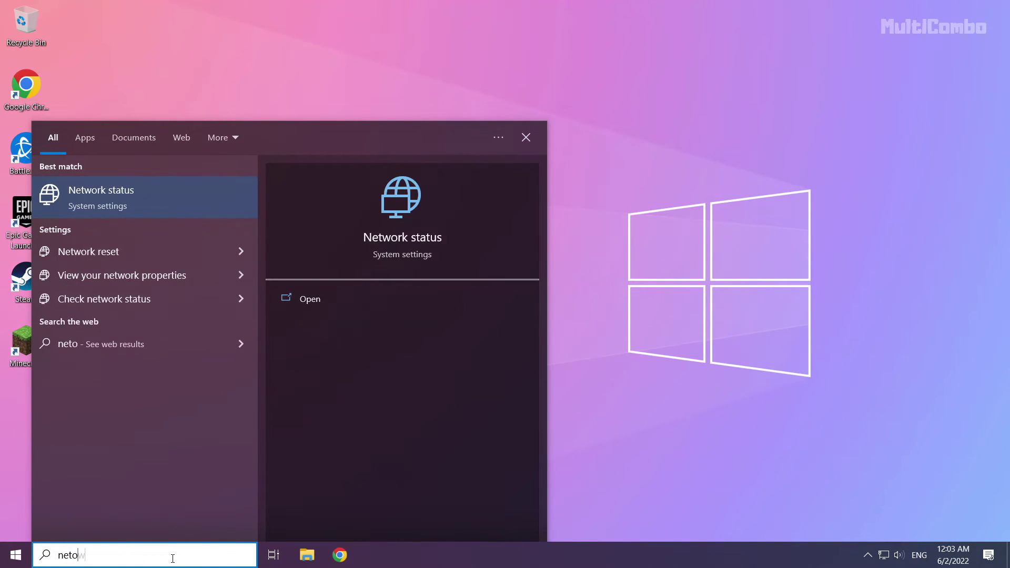
{"action": "type", "text": "wrk"}
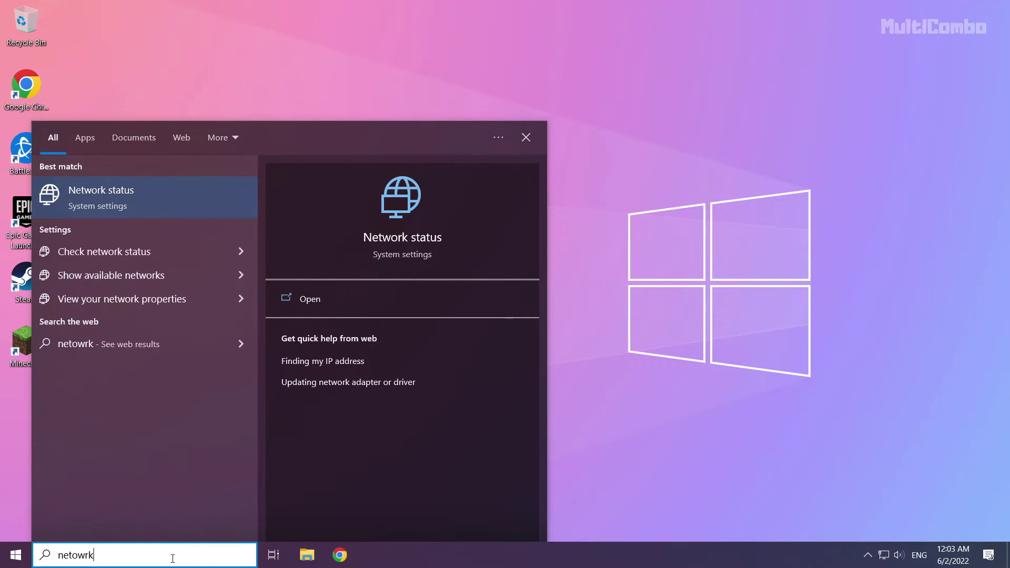
{"action": "type", "text": " reset"}
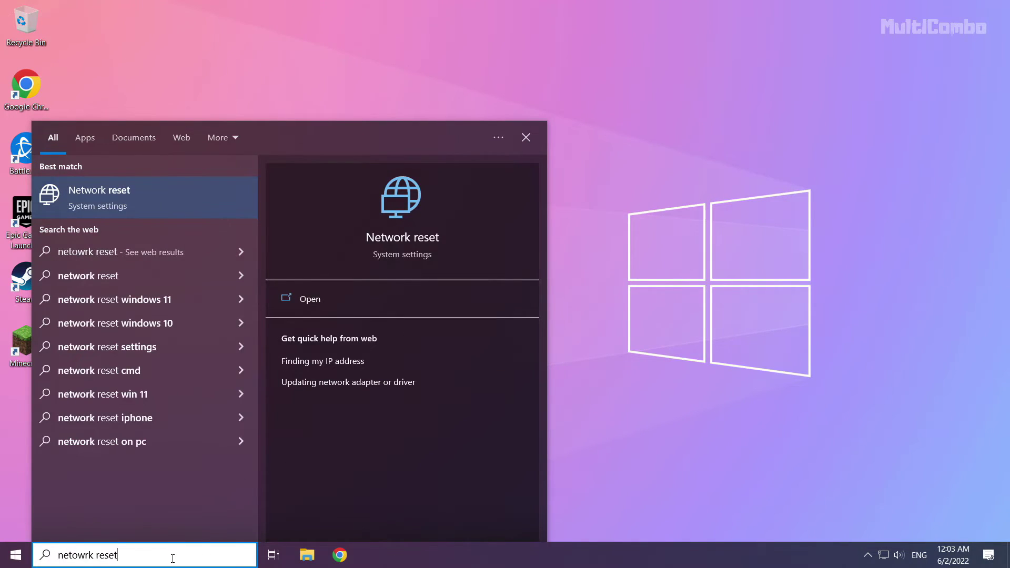
{"action": "left_click", "coordinate": [174, 203]}
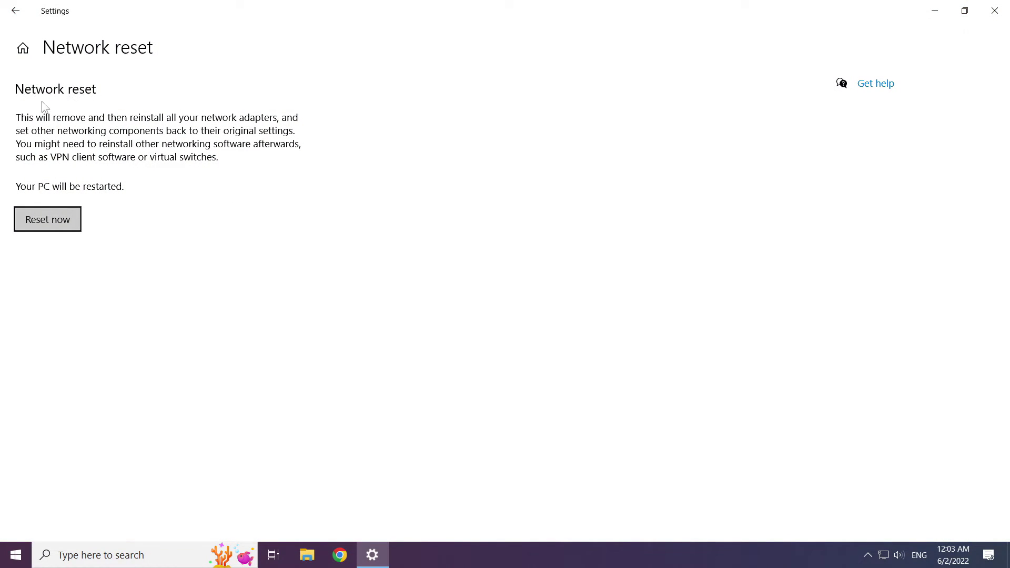
- Reset now and confirm with Yes, dismiss the sign-out notice, and close Settings
{"action": "left_click", "coordinate": [53, 223]}
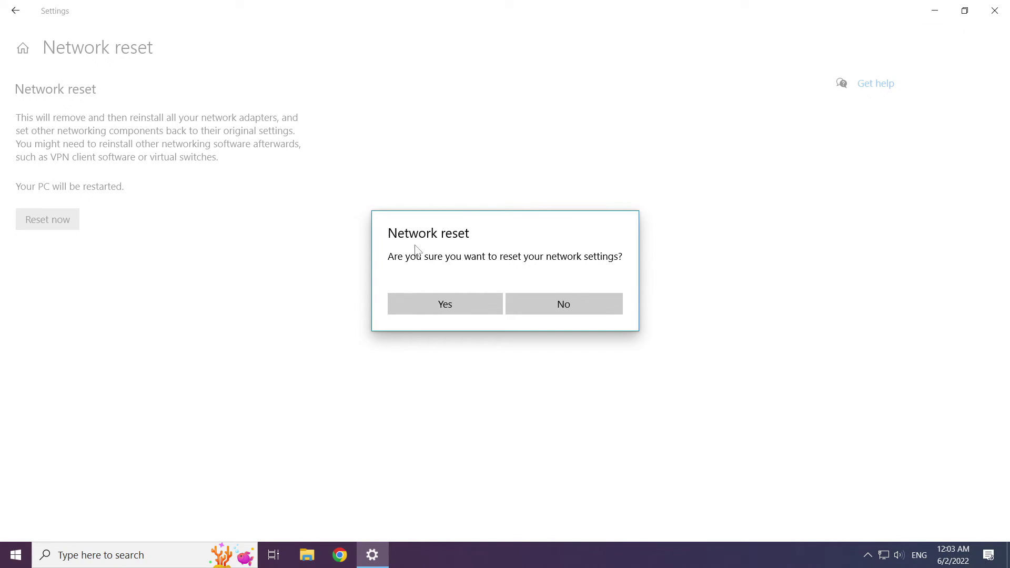
{"action": "left_click", "coordinate": [449, 307]}
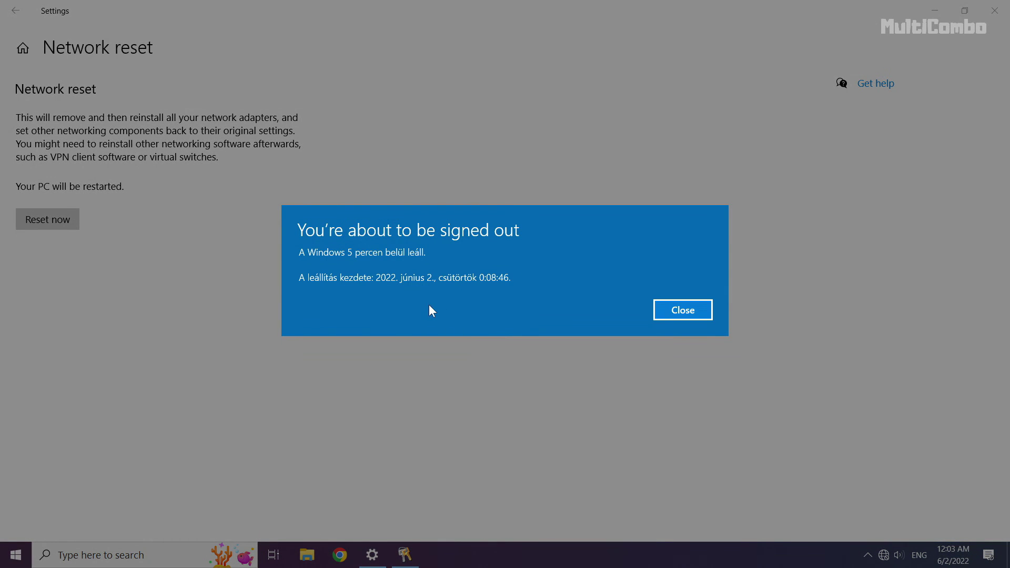
{"action": "left_click", "coordinate": [684, 310]}
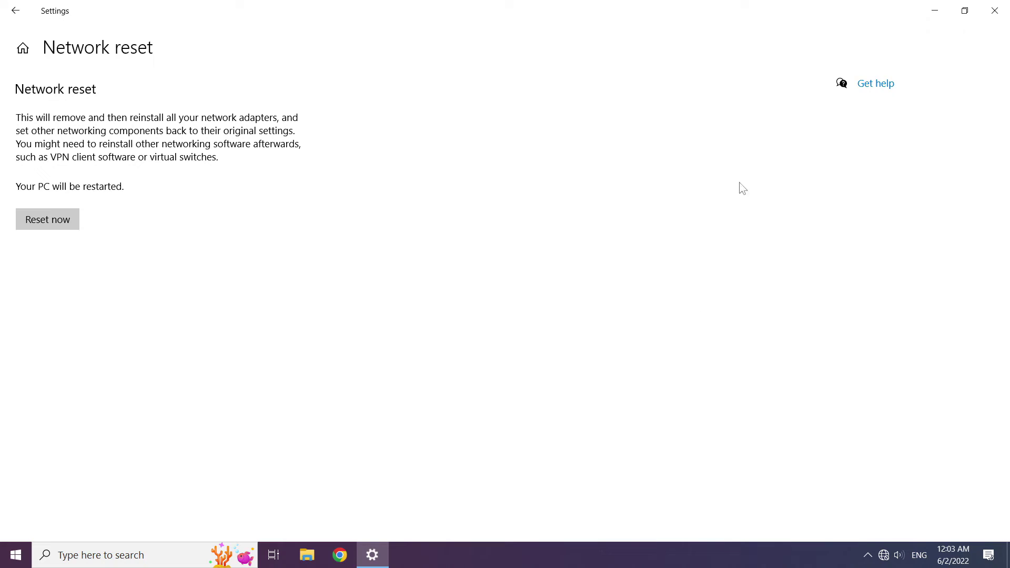
{"action": "left_click", "coordinate": [997, 13]}
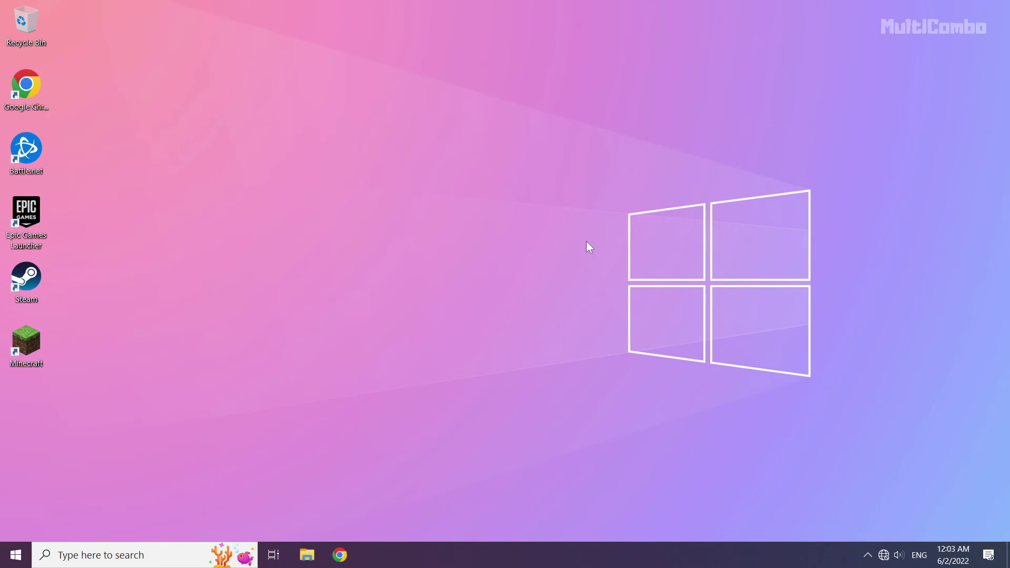